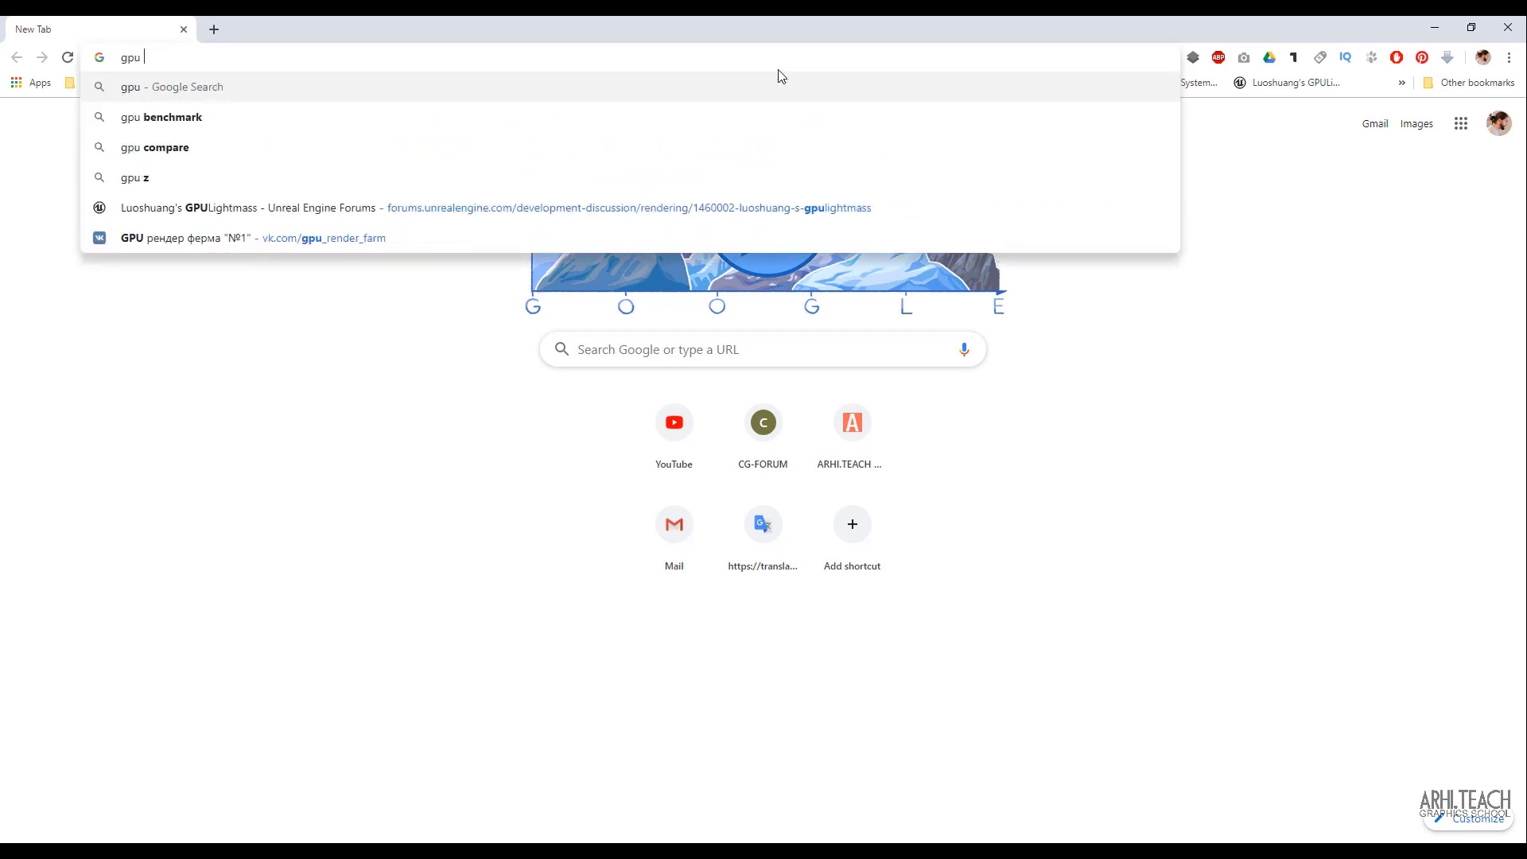
Search Google for 'gpu unreal engine' and find the Luoshuang's GPULightmass forum result.
type("un")
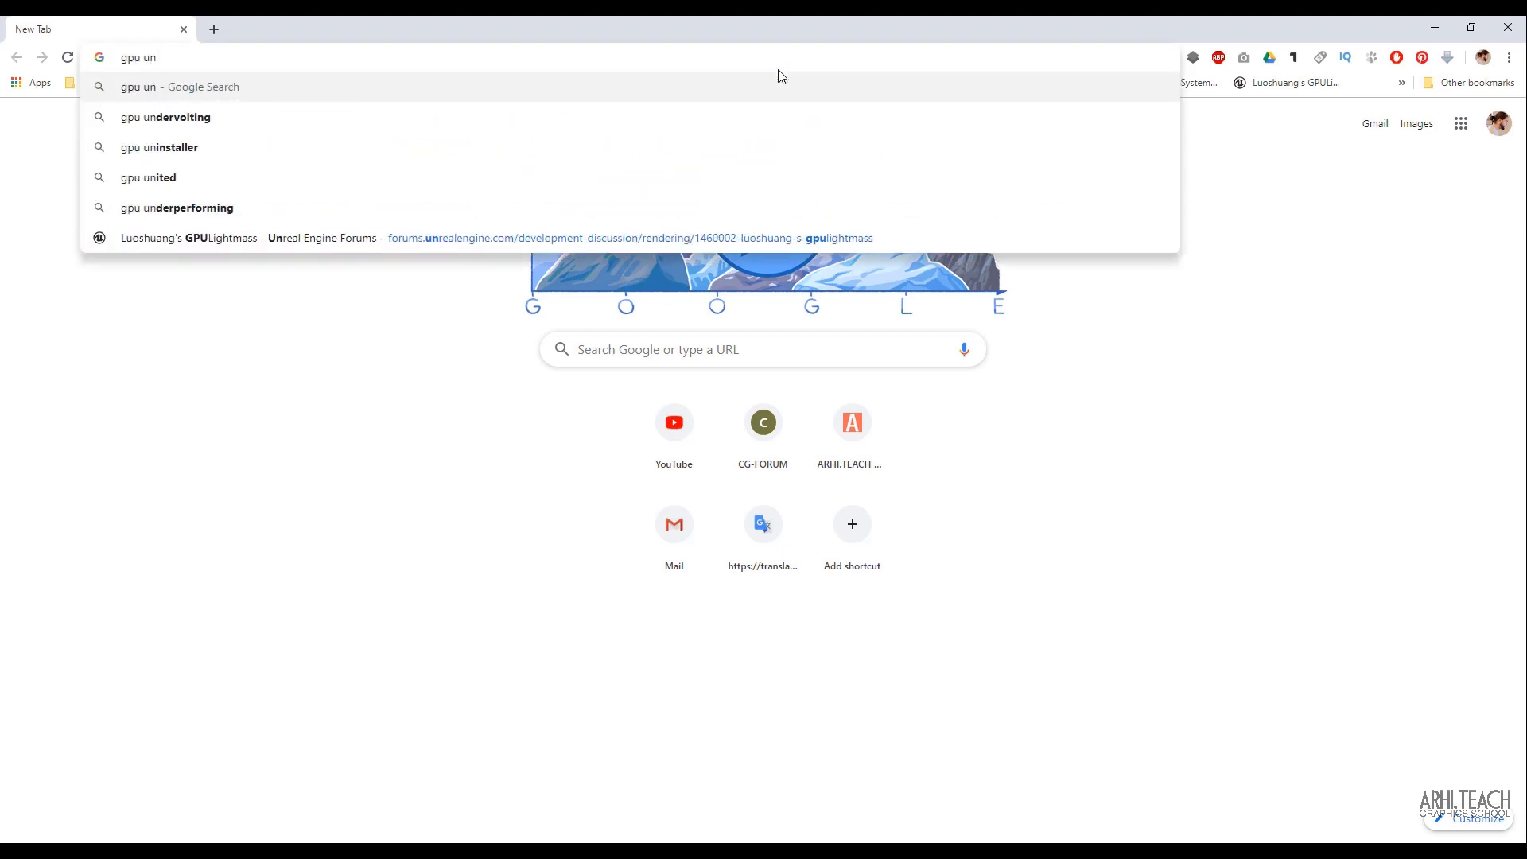
type("real")
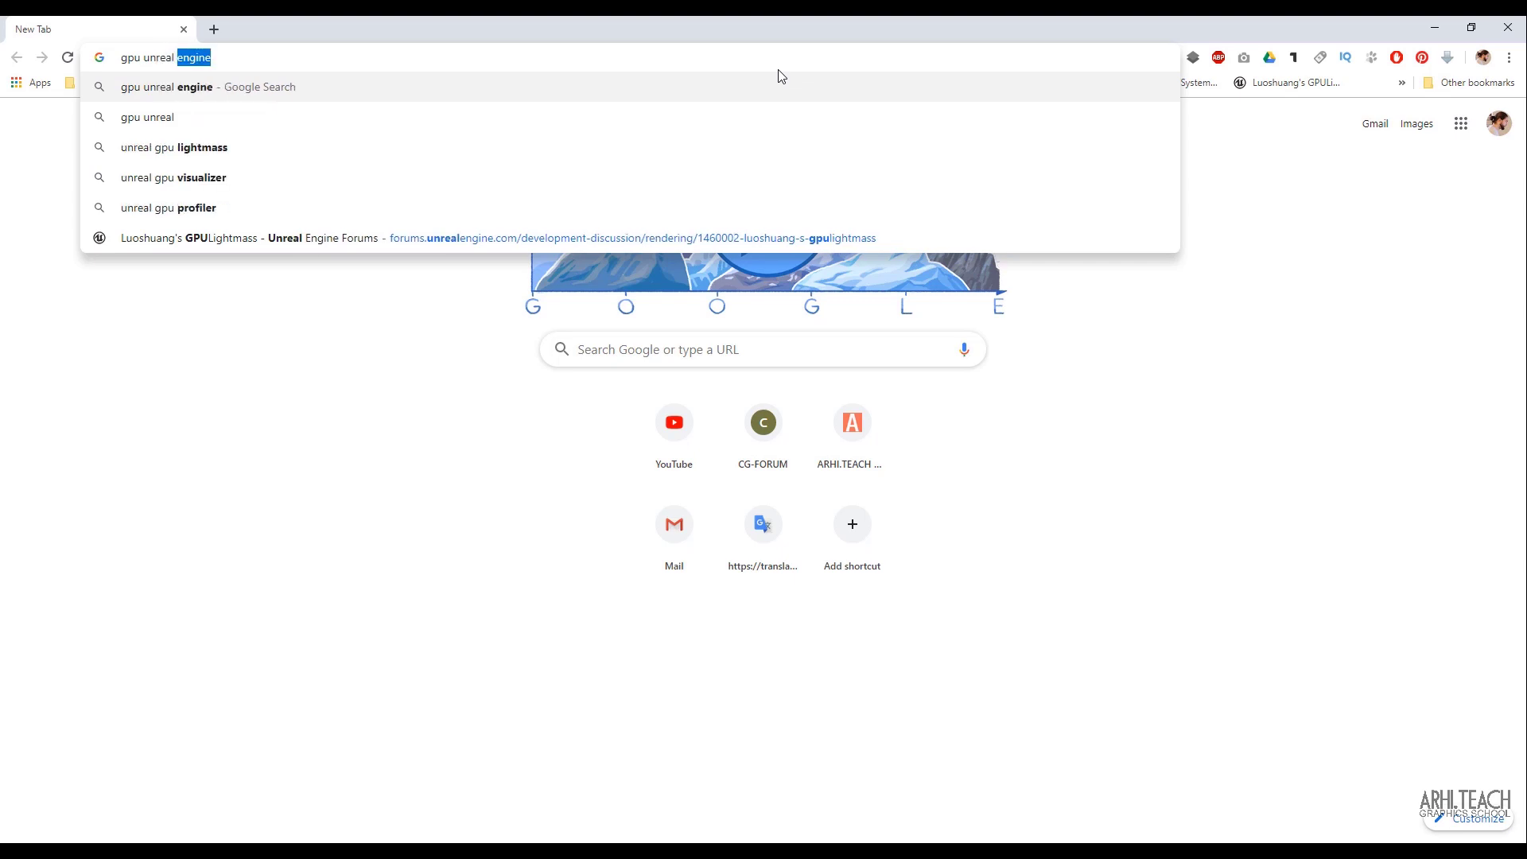
key("Return")
scroll(344, 337, "down", 4)
left_click_drag(129, 533, 509, 534)
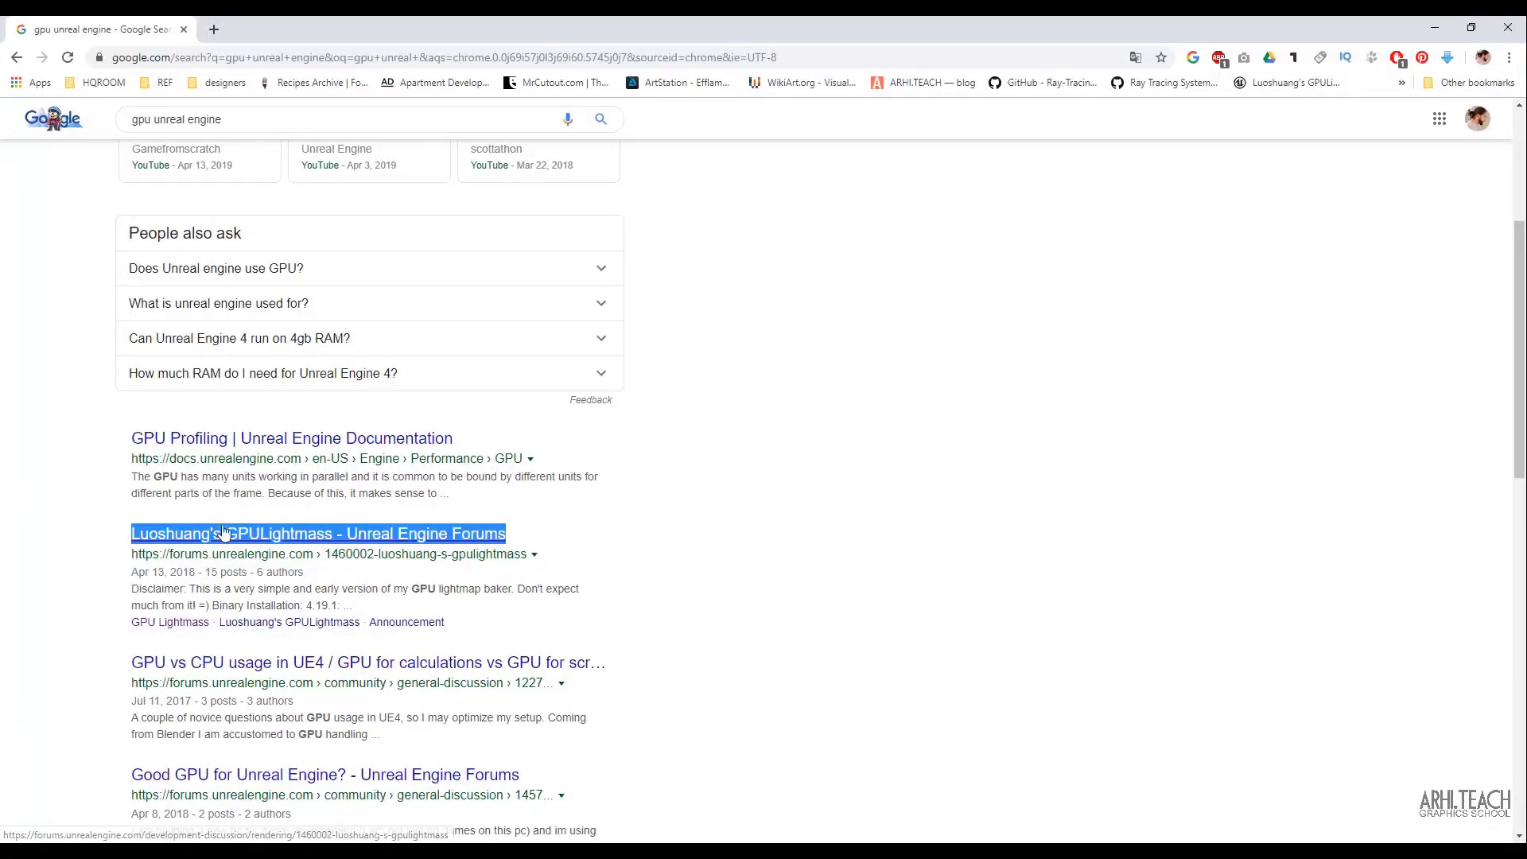
Open the Luoshuang's GPULightmass thread and scroll to its Binary Installation and Automatic Script Installer sections.
left_click(273, 528)
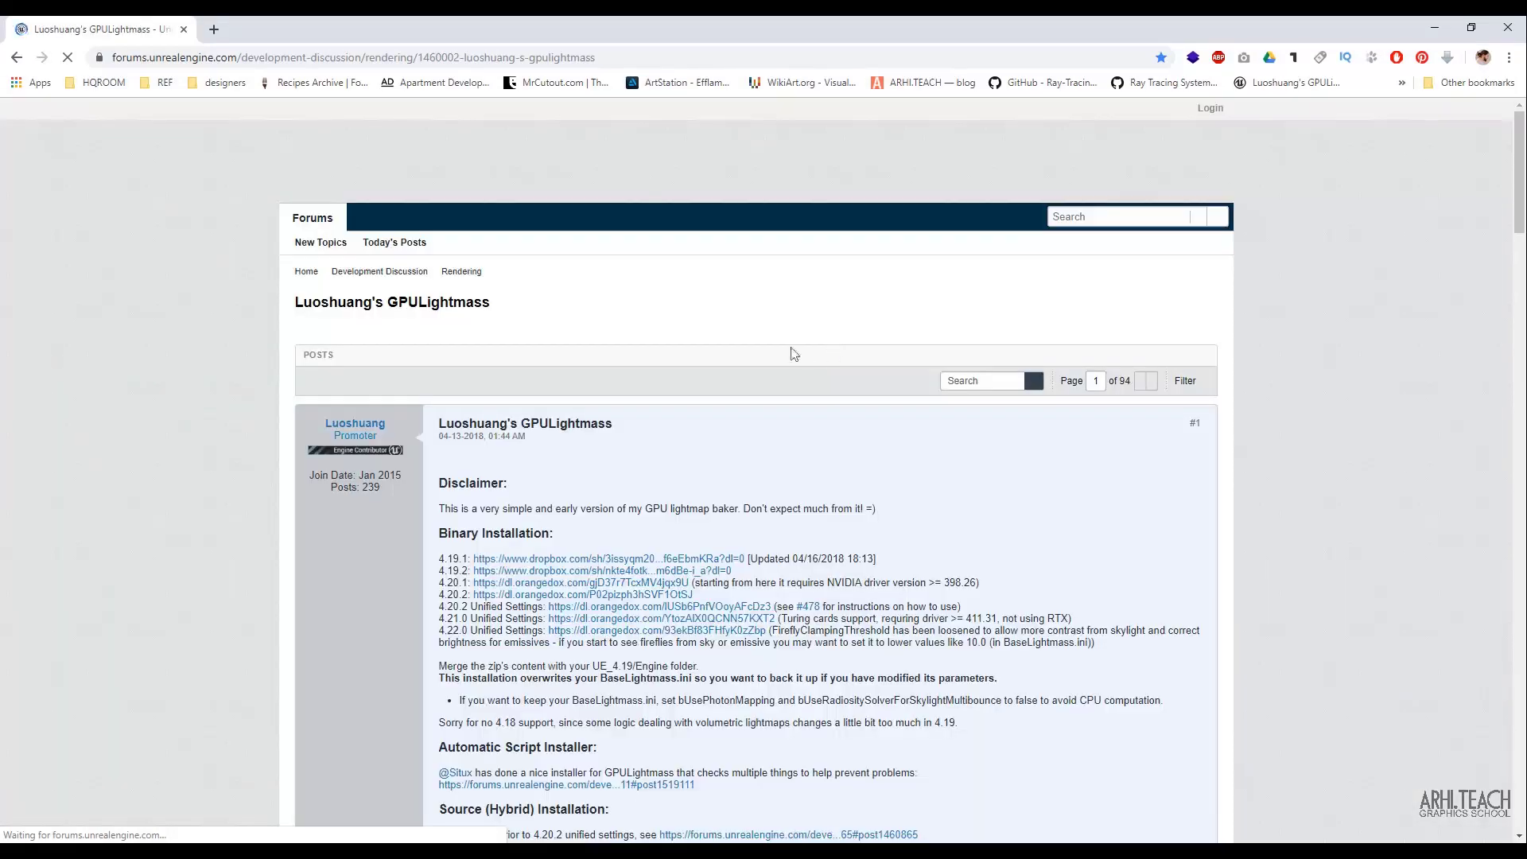
scroll(719, 342, "down", 4)
scroll(719, 343, "up", 1)
scroll(718, 350, "down", 6)
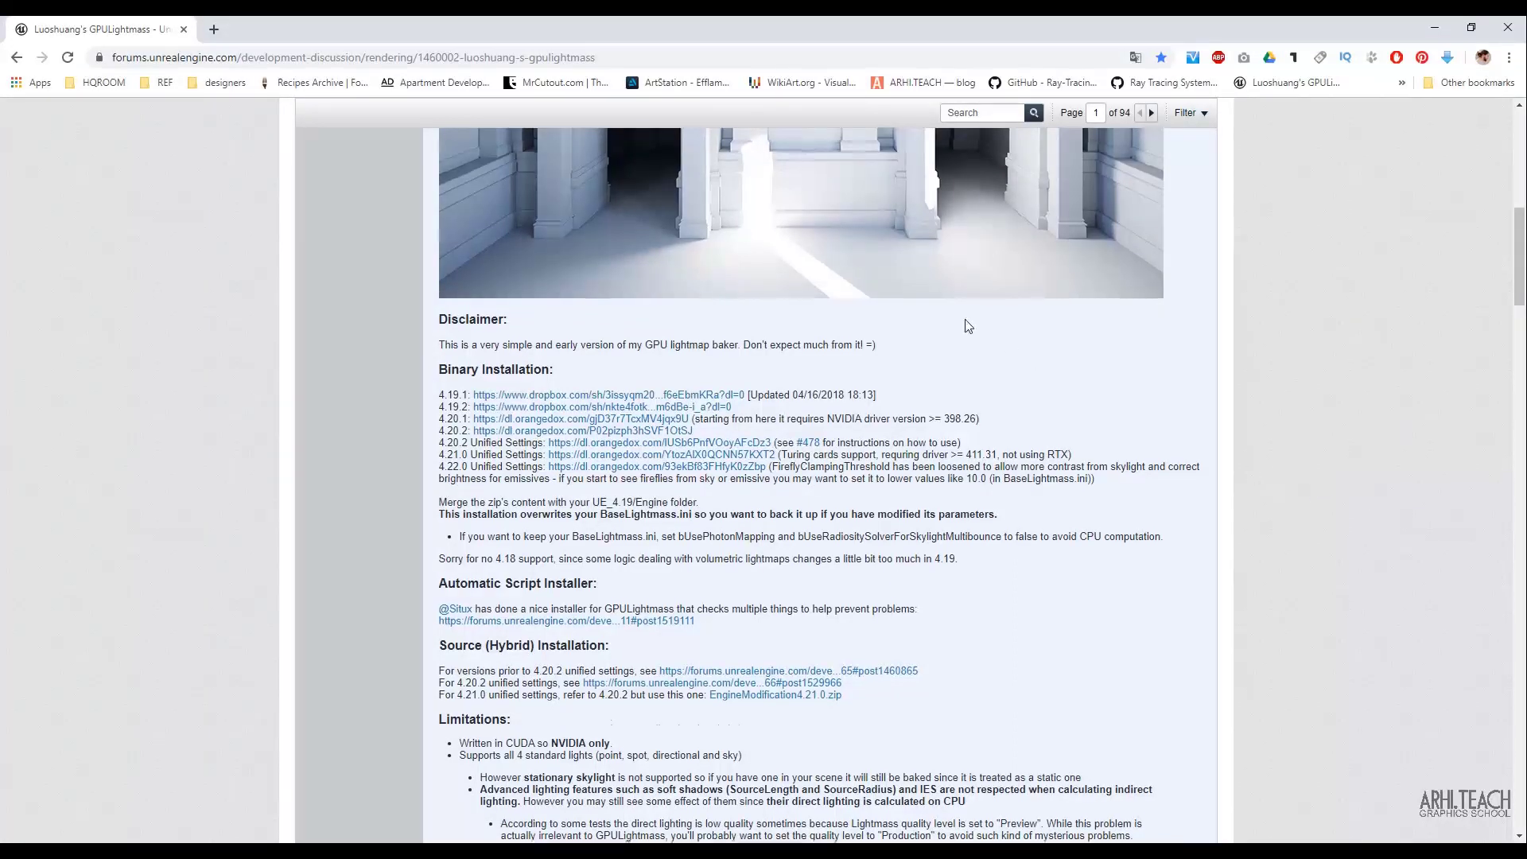
scroll(970, 321, "down", 1)
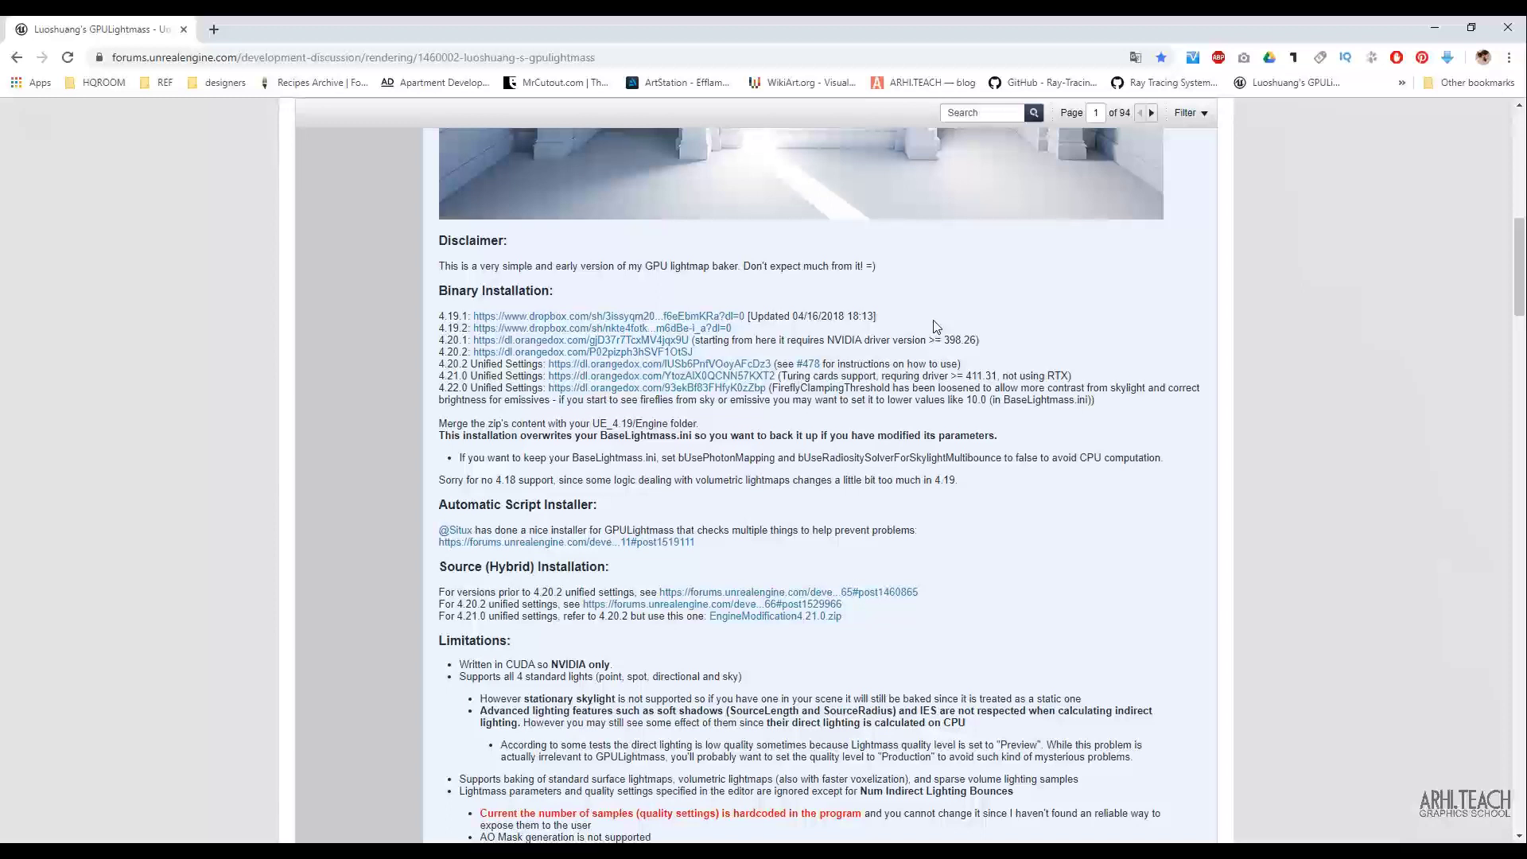
Open the automatic script installer post and locate its DIRECT DOWNLOAD link.
left_click(606, 545)
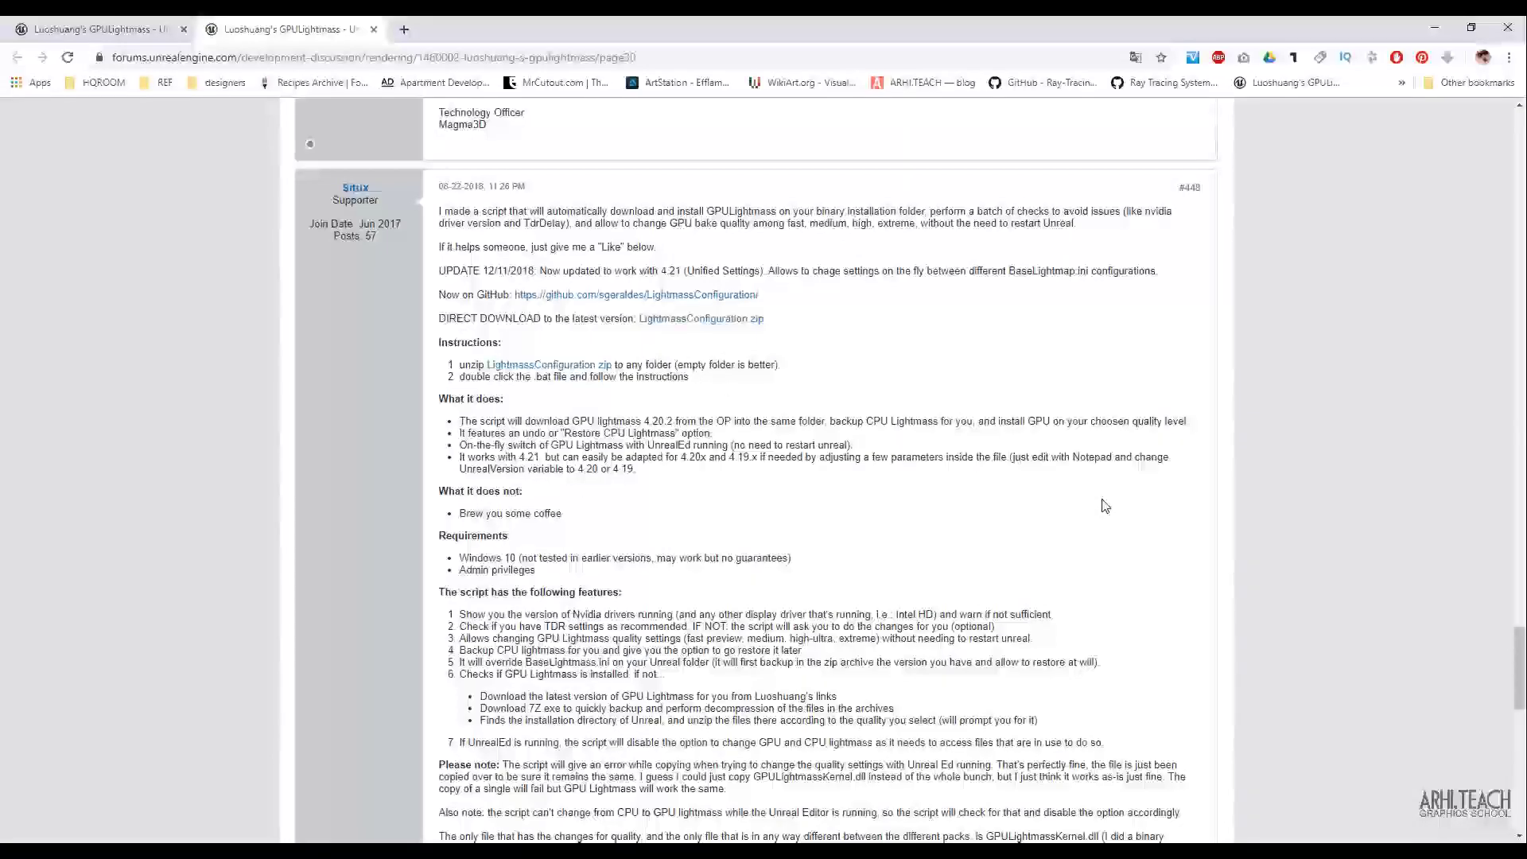
left_click_drag(445, 319, 542, 320)
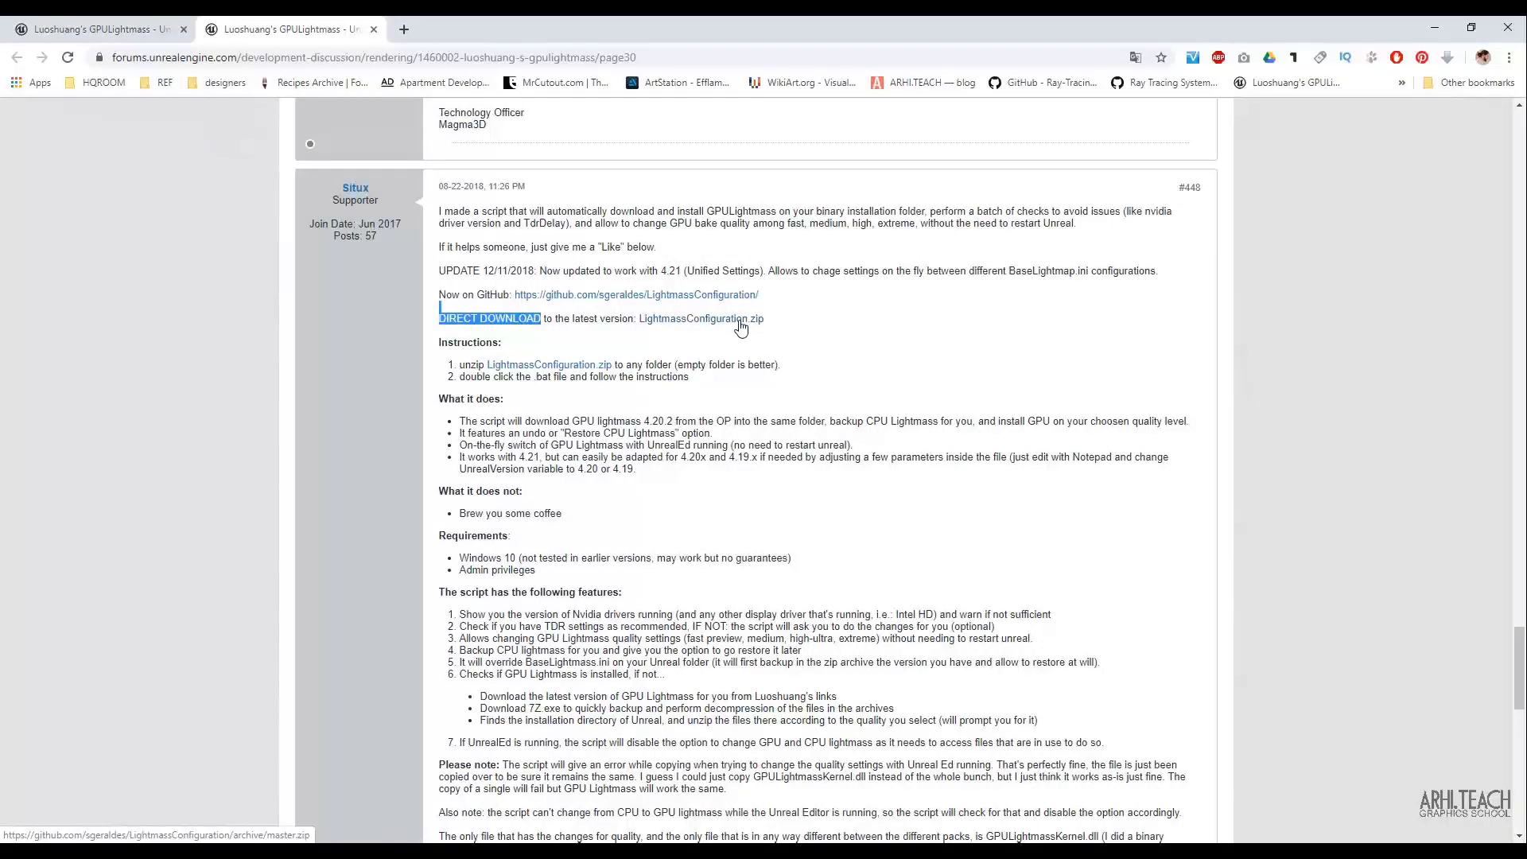
left_click(704, 395)
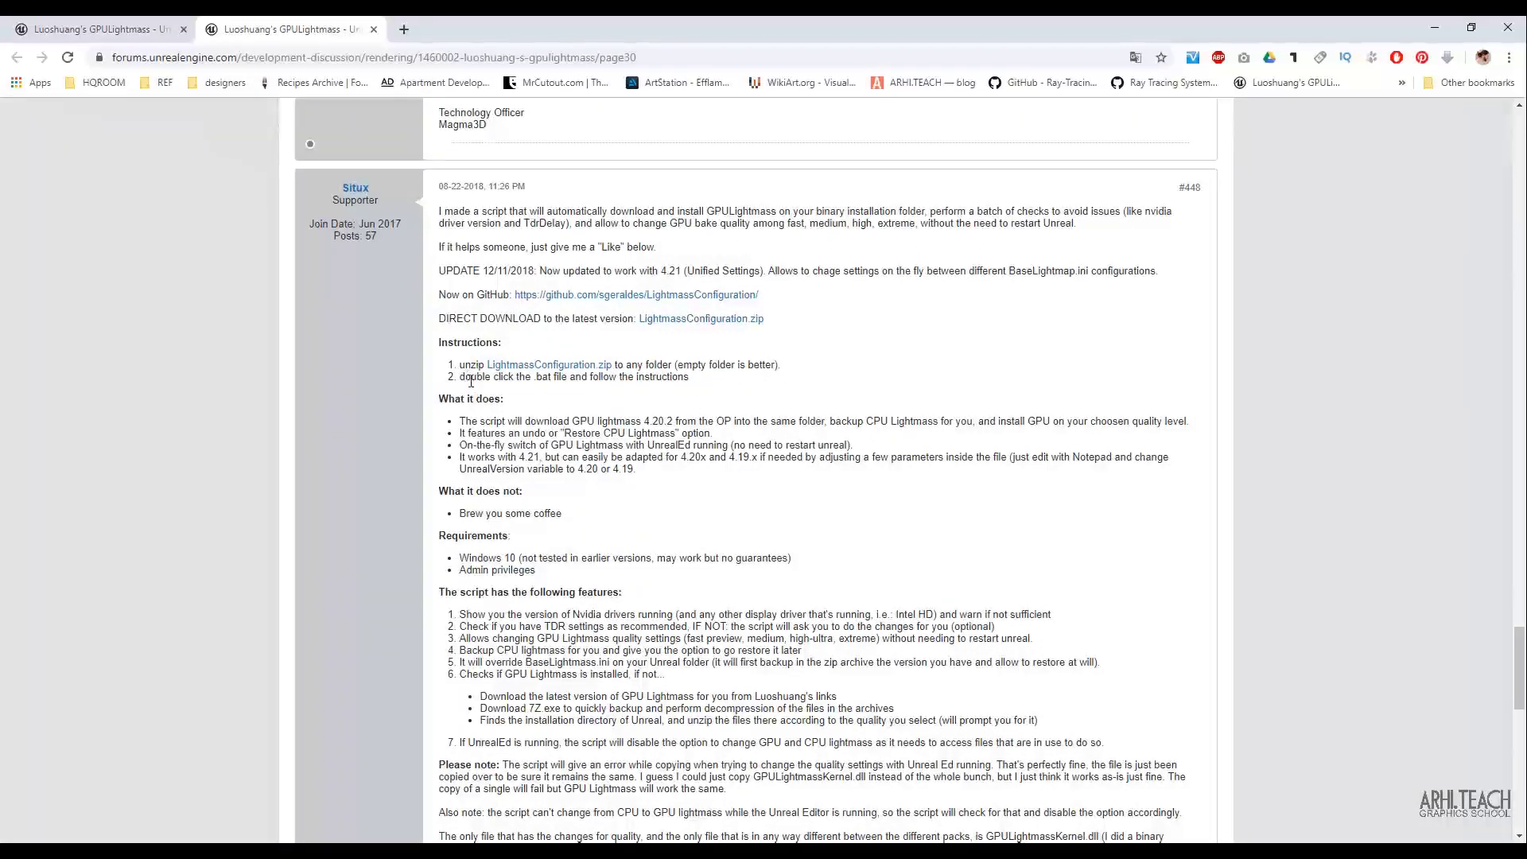
Download LightmassConfiguration.zip and save it into the lessons > 6_light folder.
left_click(728, 319)
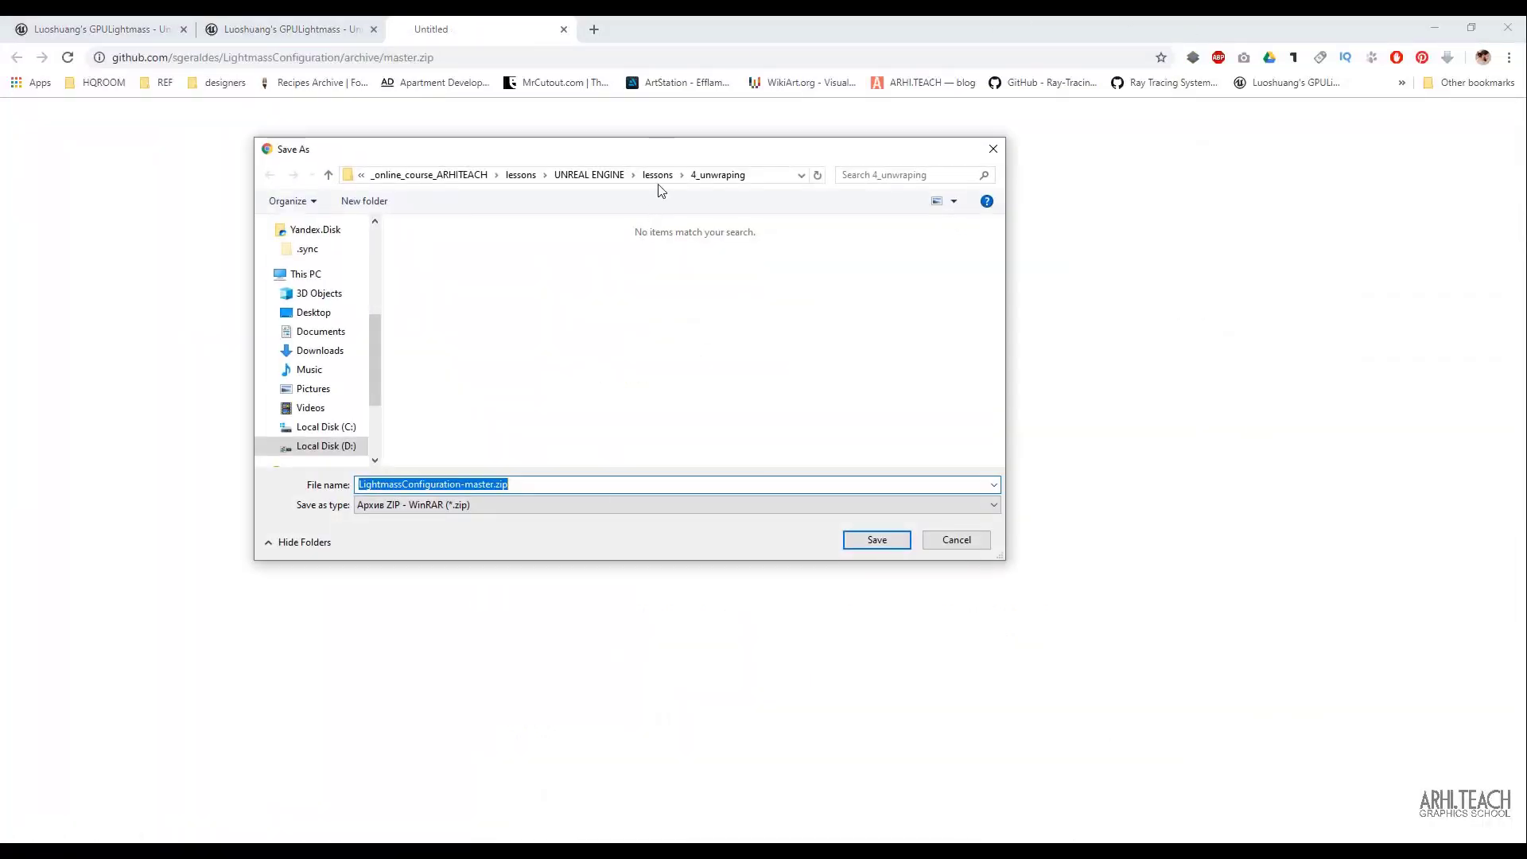
left_click(660, 175)
left_click(440, 335)
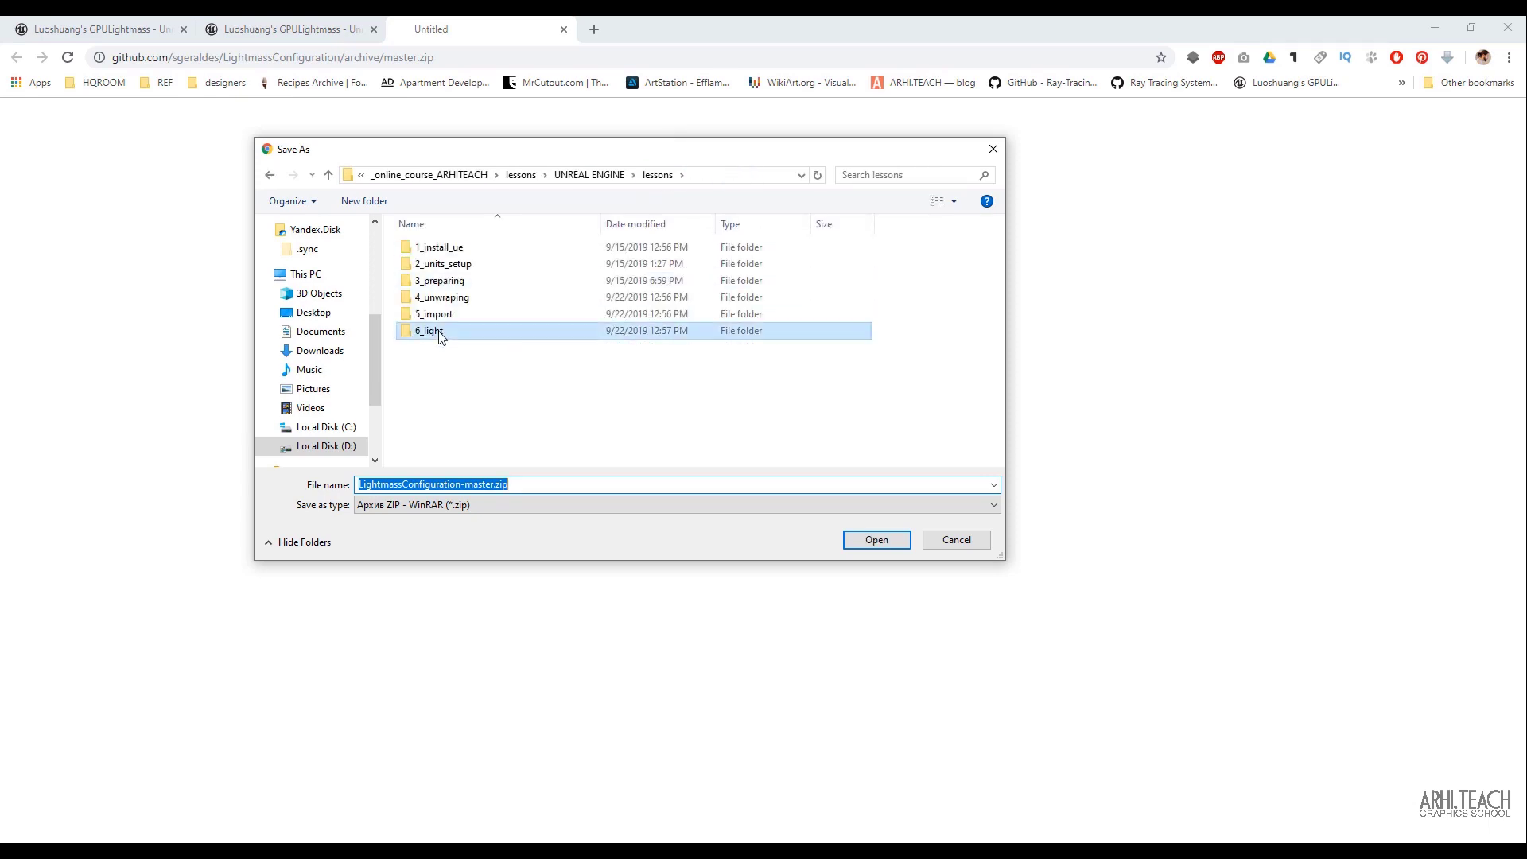
double_click(440, 335)
left_click(877, 540)
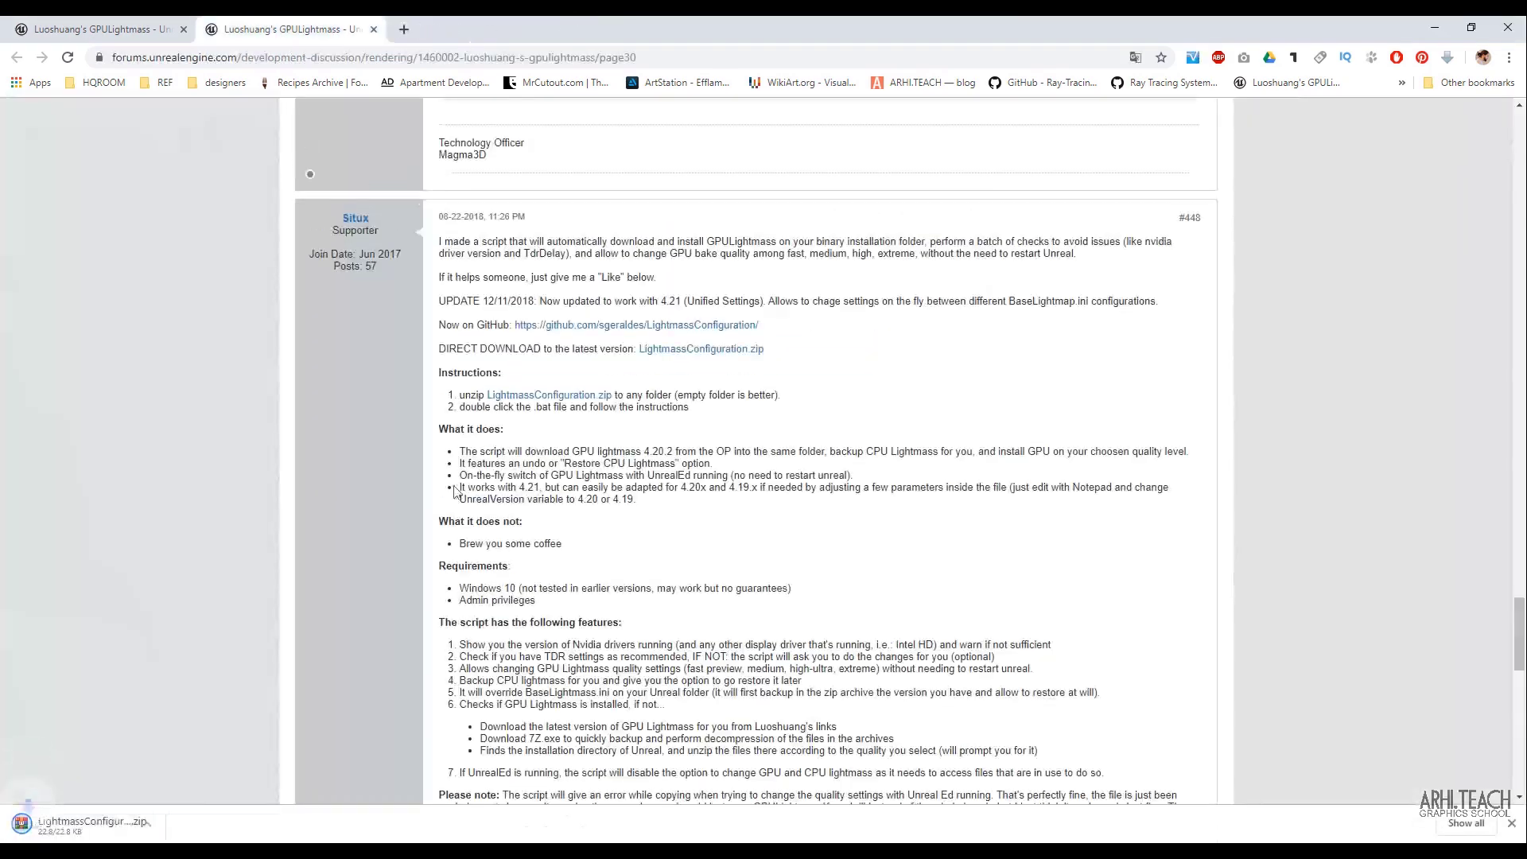
Show the downloaded zip in its folder and extract it to LightmassConfiguration-master.
left_click(148, 822)
left_click(183, 768)
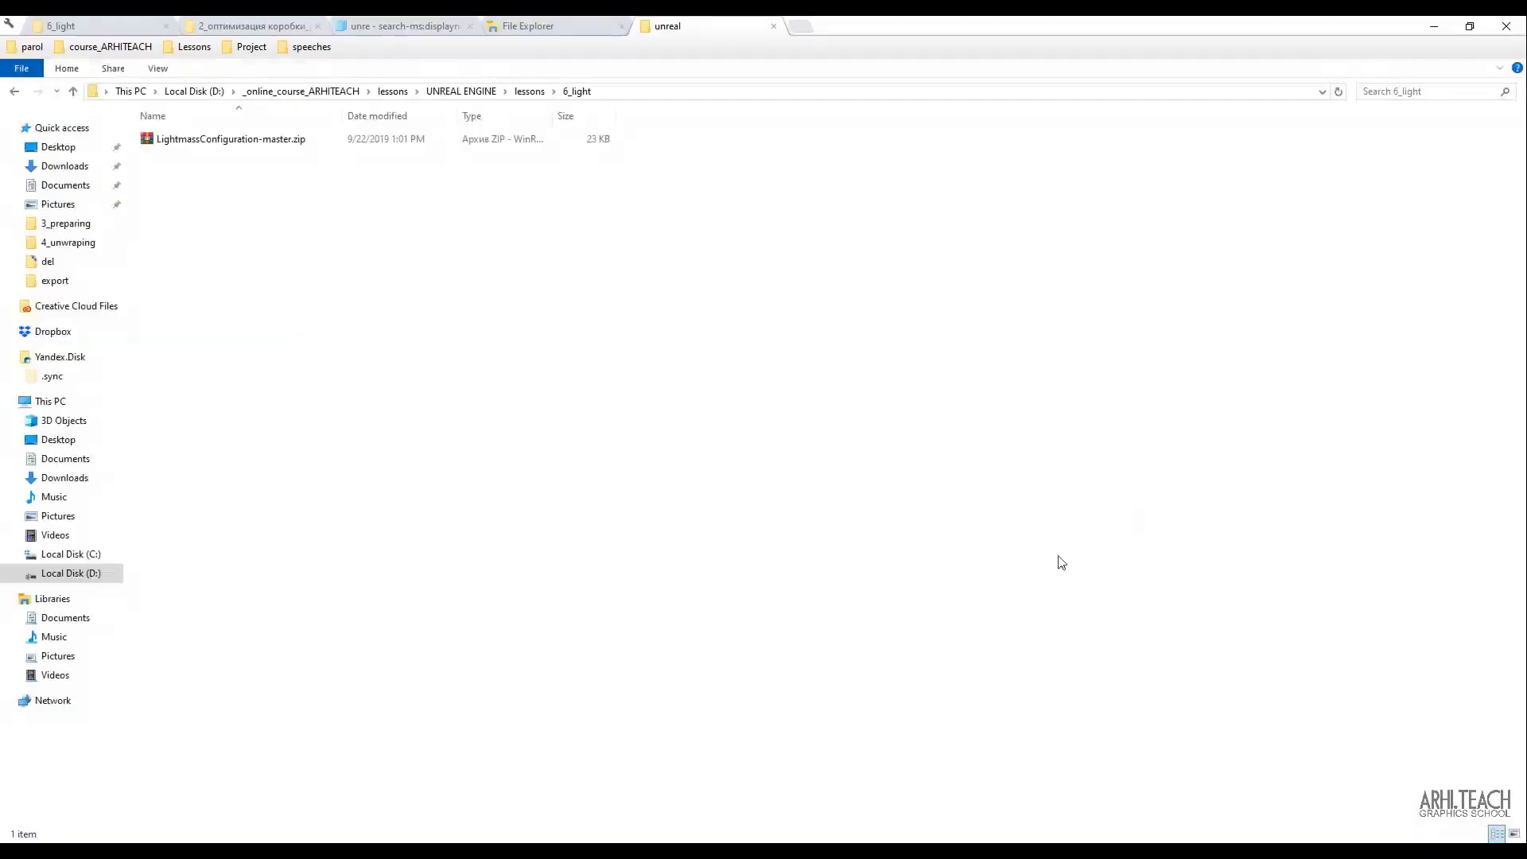
right_click(263, 141)
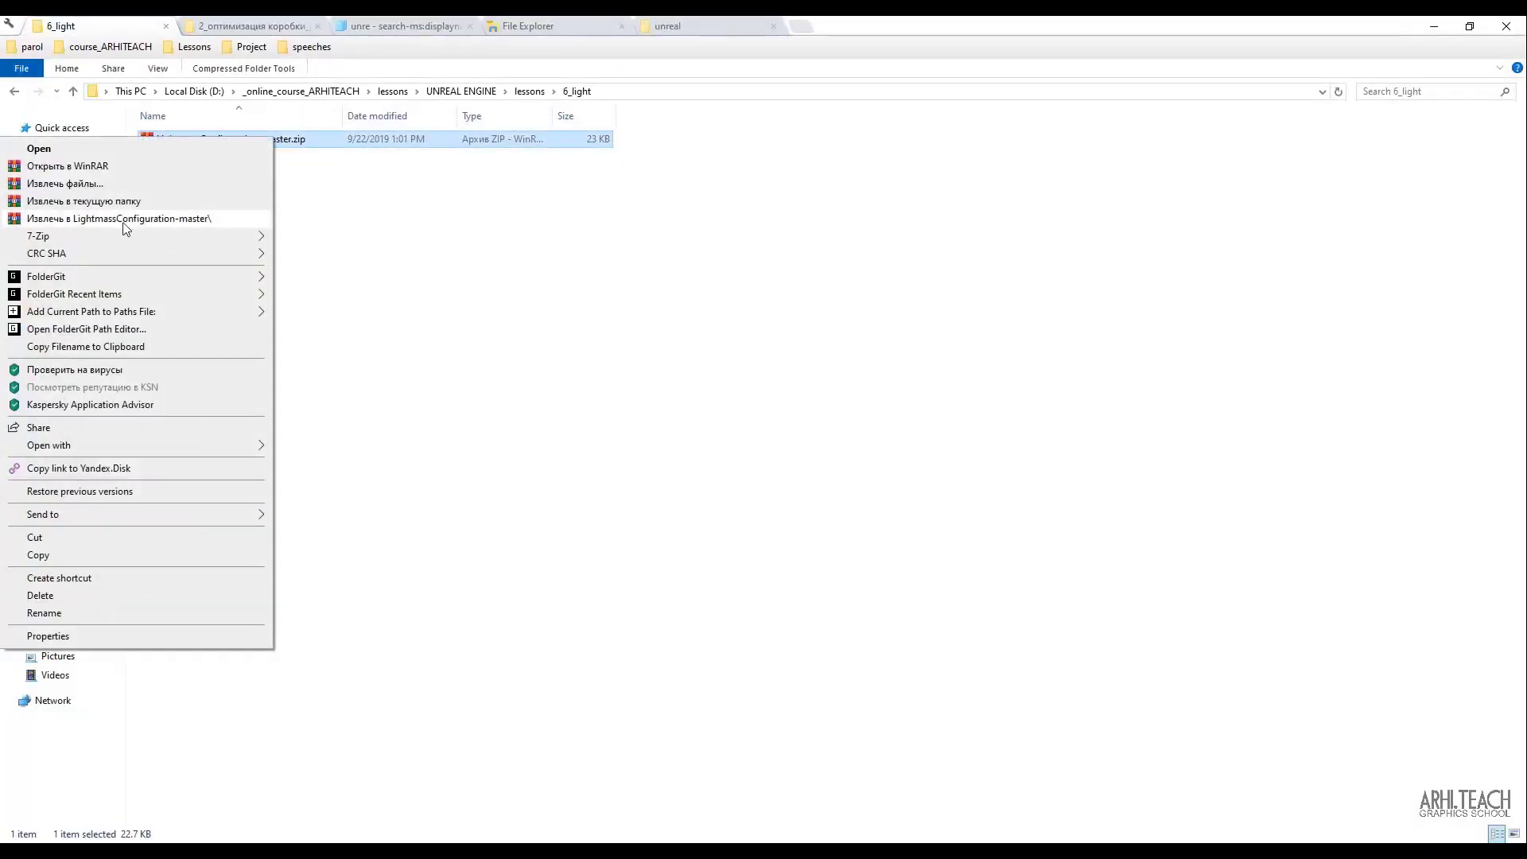
left_click(125, 227)
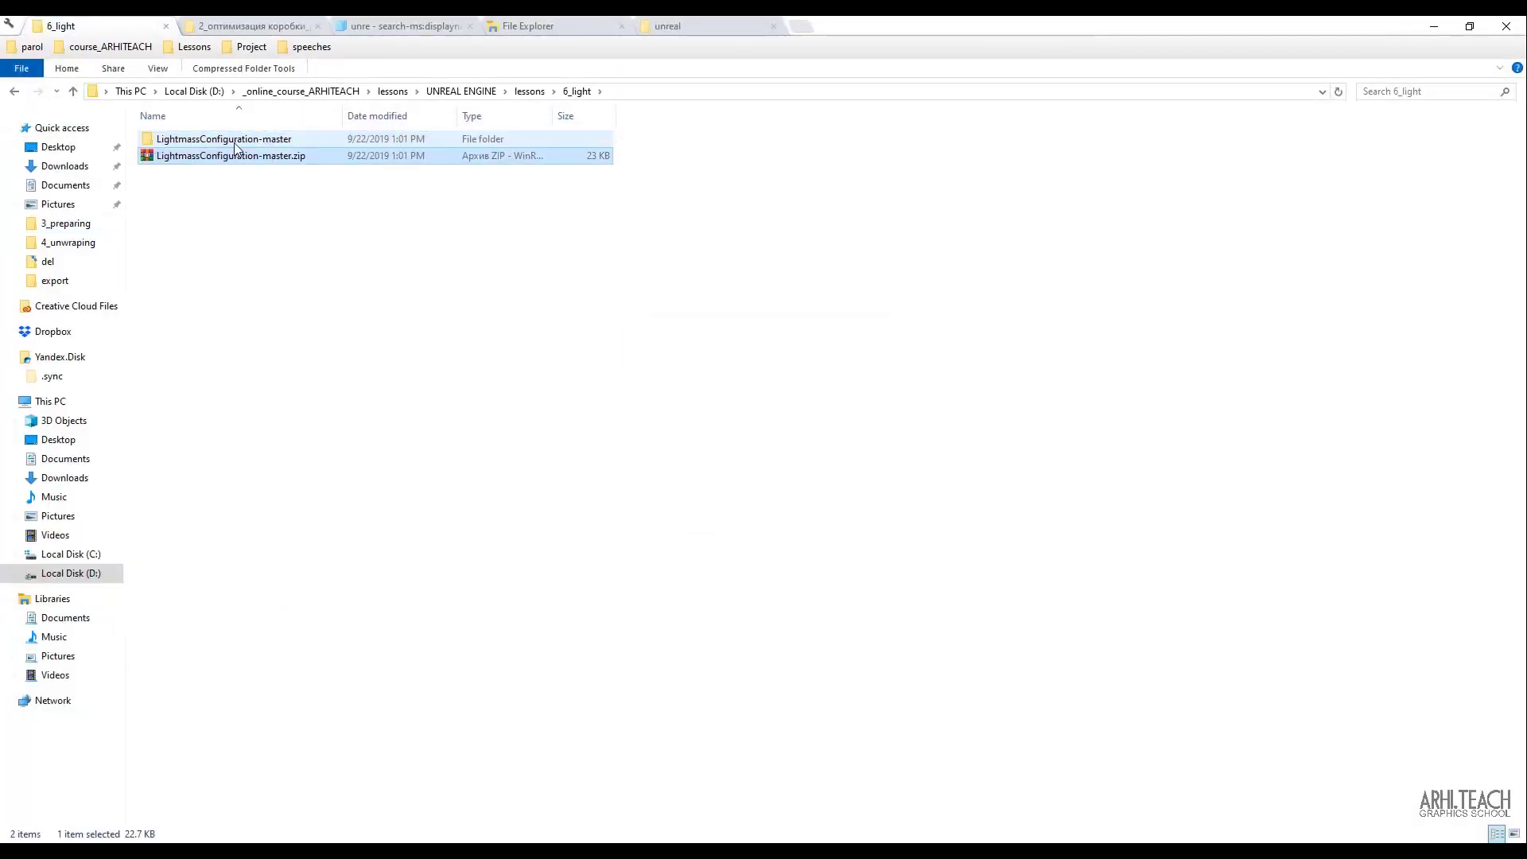
Run LightmassConfiguration.bat from the inner LightmassConfiguration-master folder as administrator.
double_click(230, 141)
double_click(226, 140)
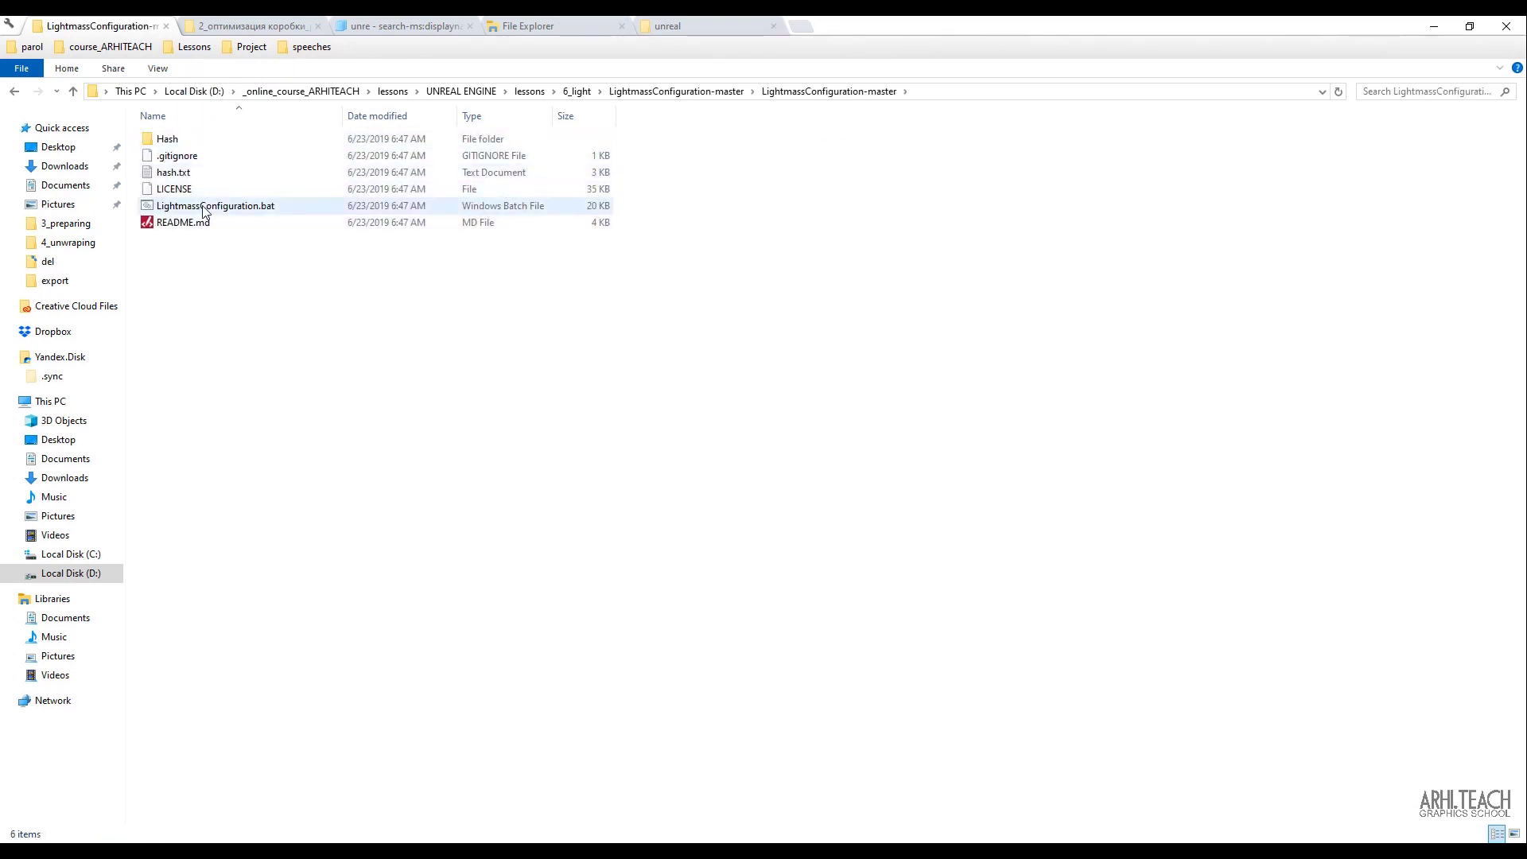
right_click(238, 209)
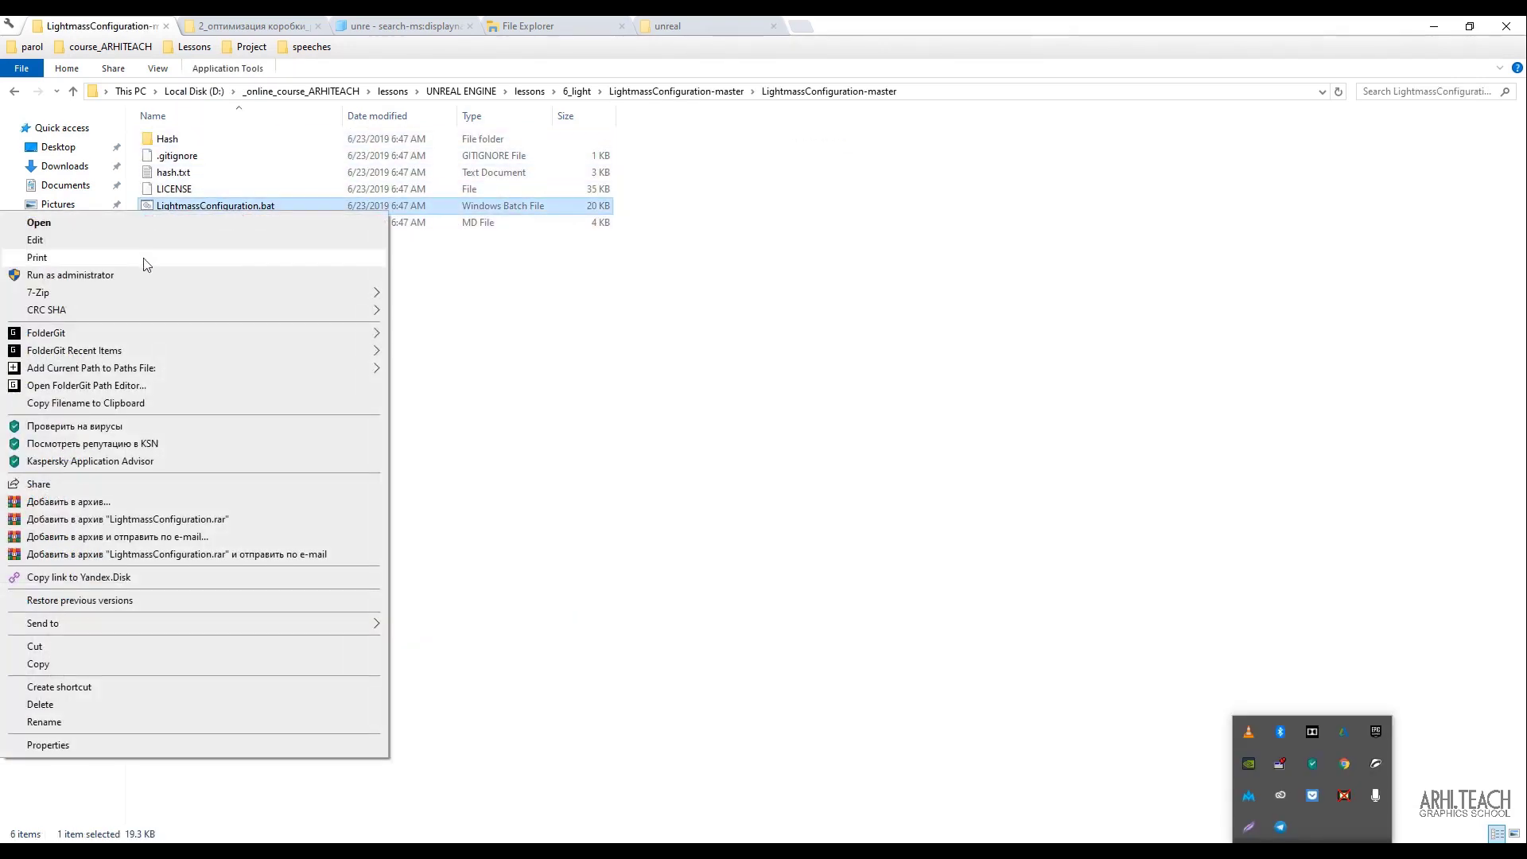
left_click(132, 275)
left_click(732, 554)
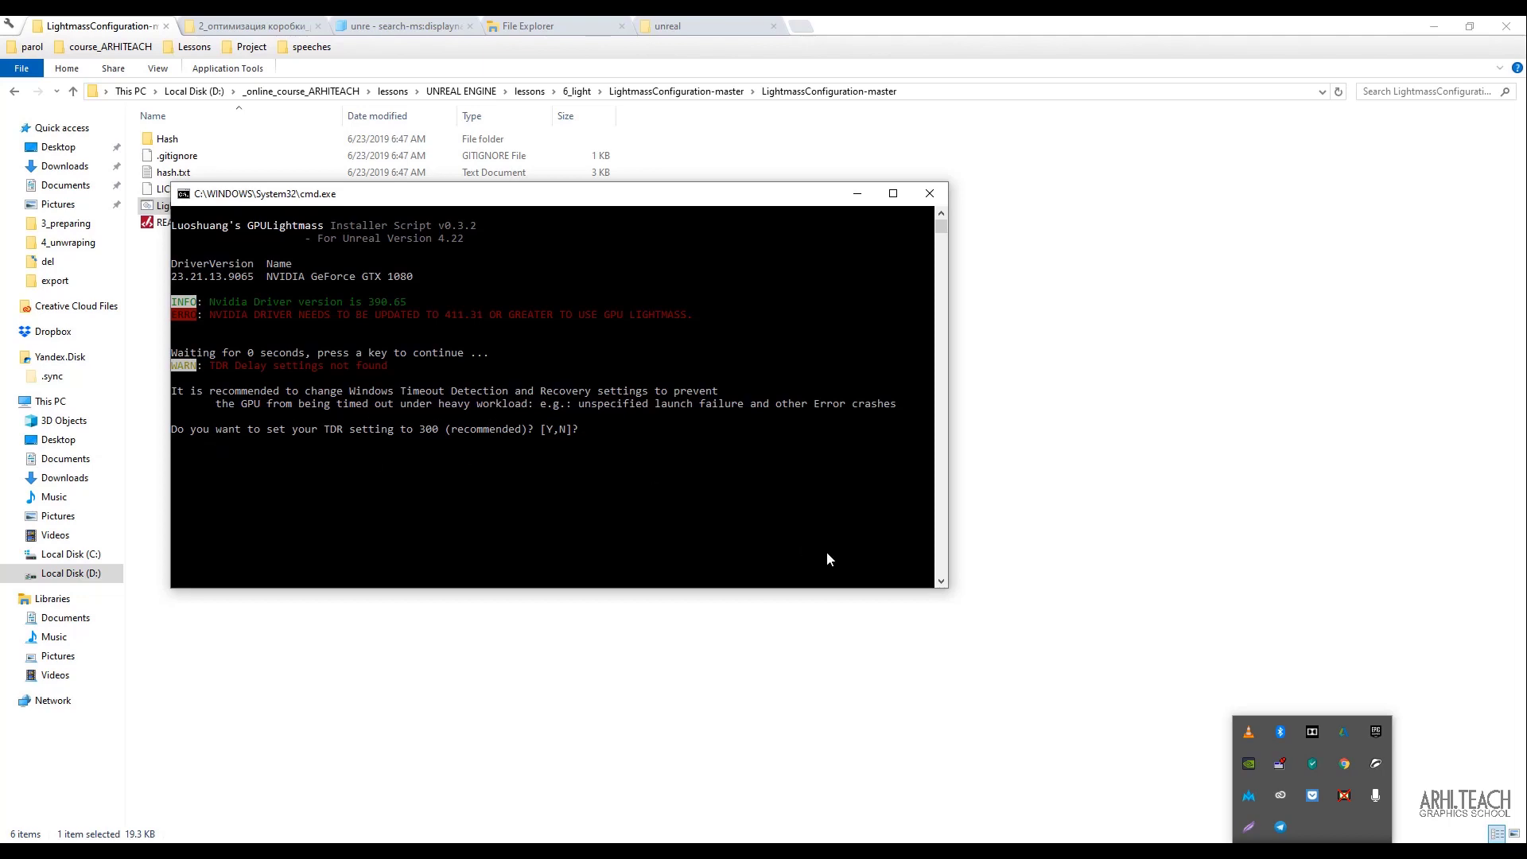
Answer Y to set TDR to 300 and let the script download GPU Lightmass for 4.22.
type("Y")
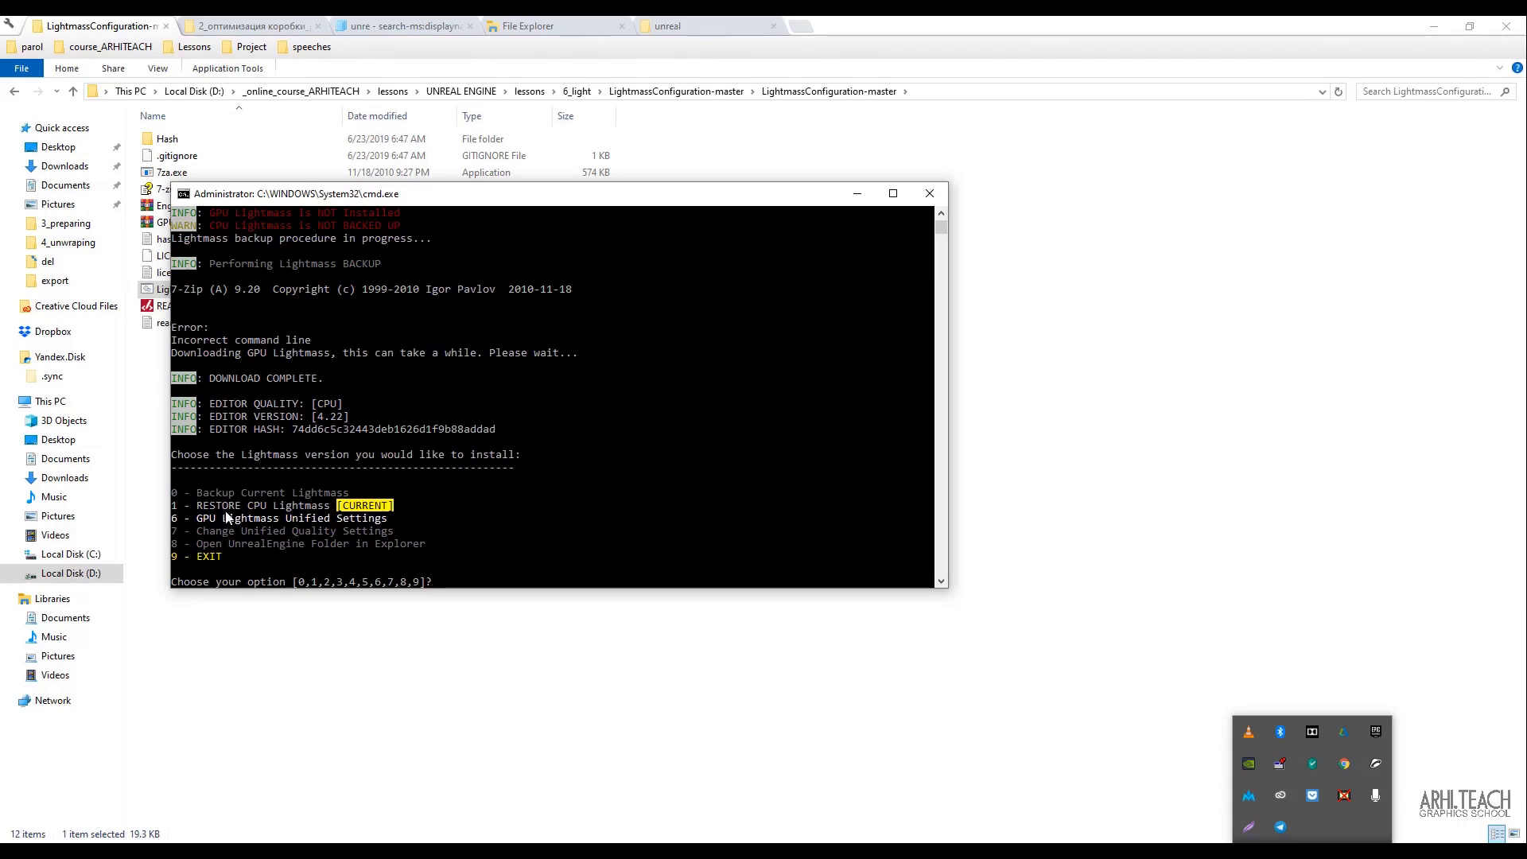
Choose option 1 to restore CPU Lightmass, then option 6 for GPU Lightmass Unified Settings.
type("1")
key("Return")
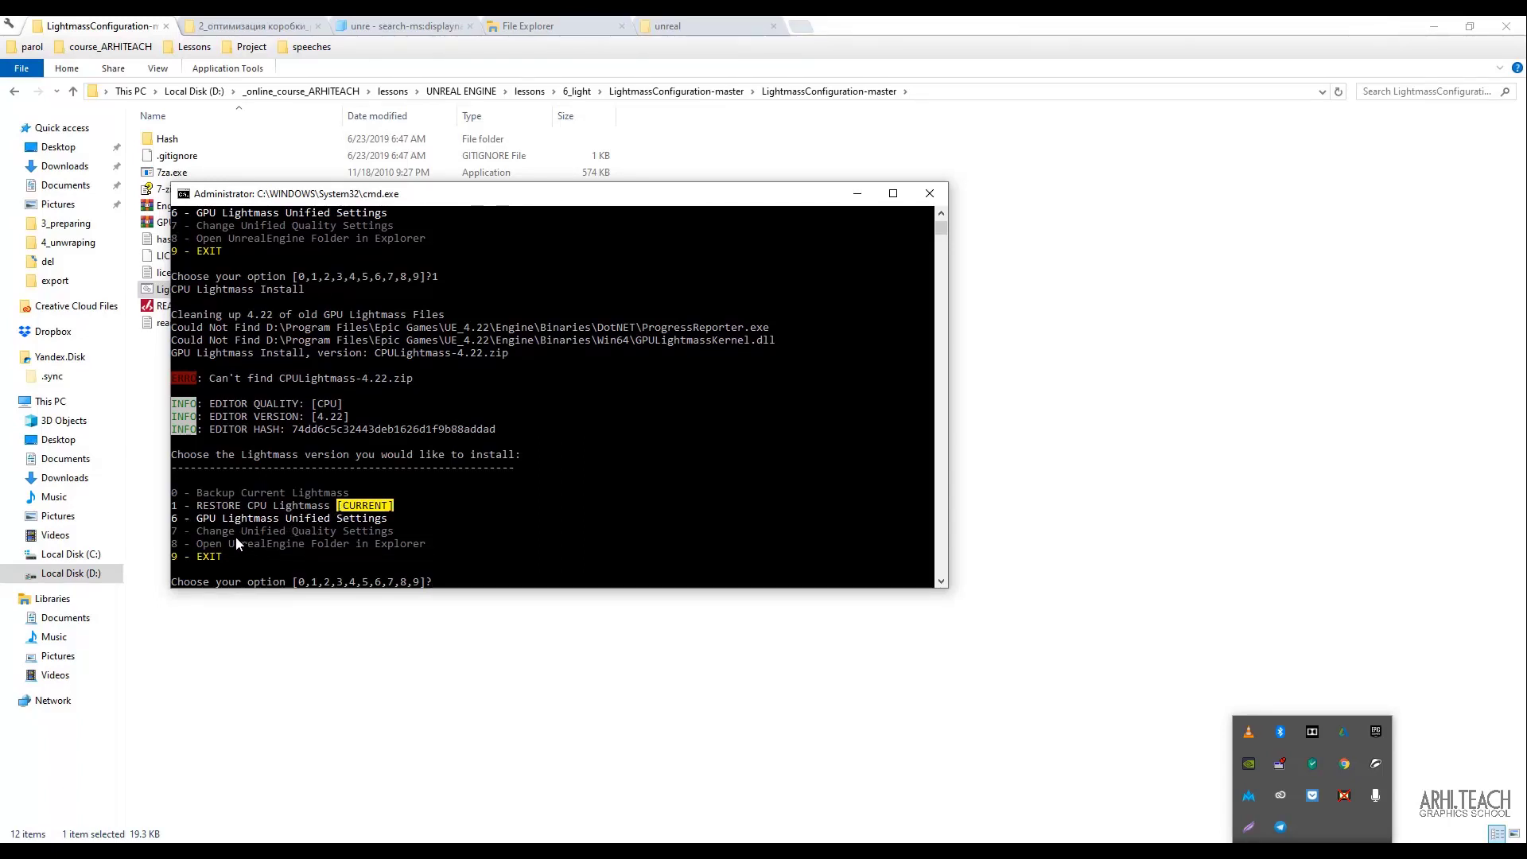
type("6")
key("Return")
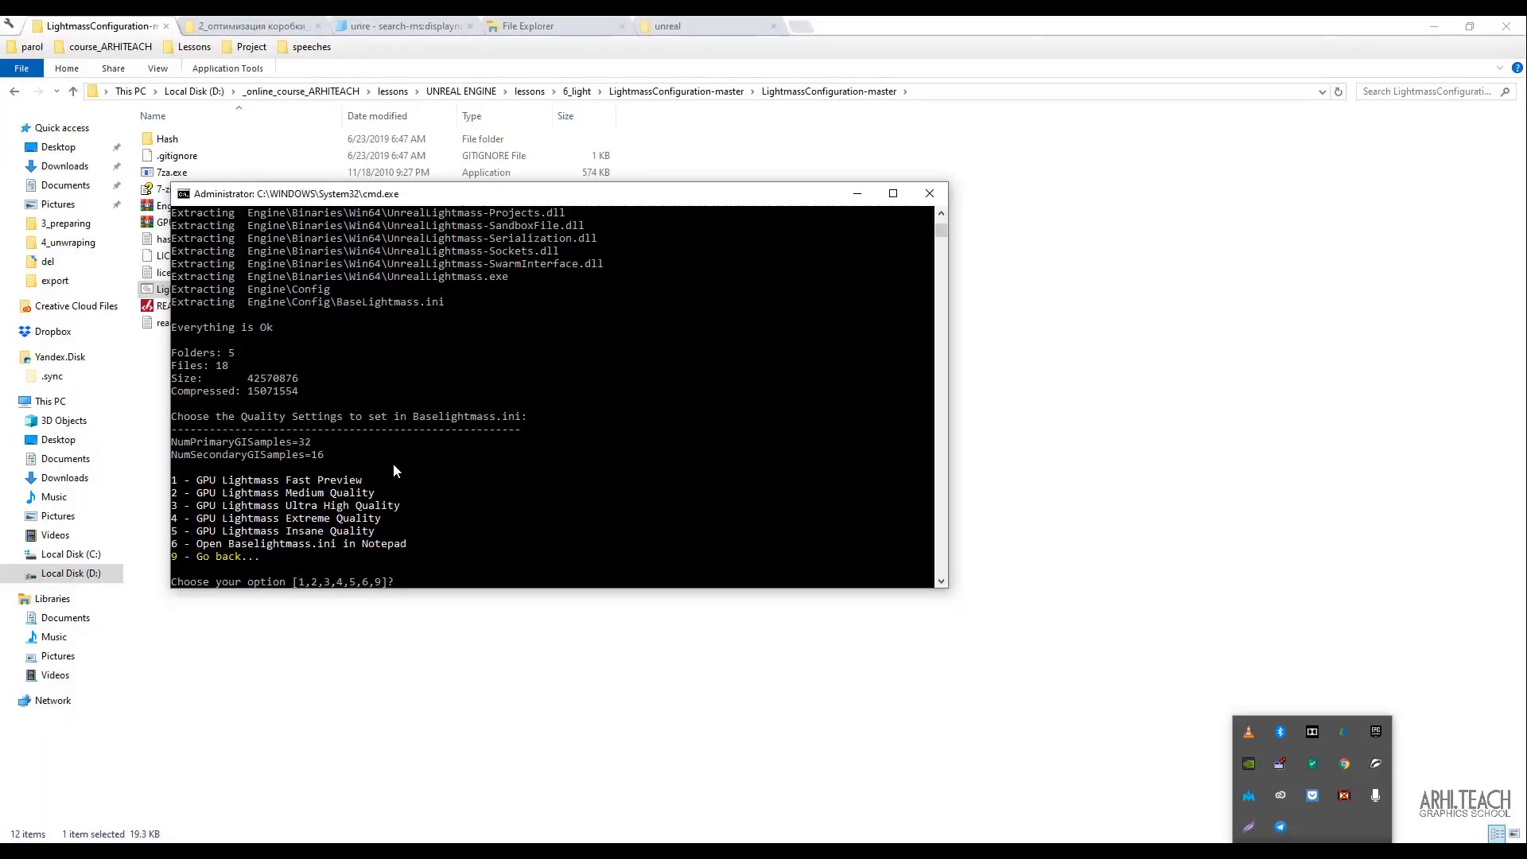
Go back with 9, reselect option 6, and choose 3 for Ultra High Quality.
type("9")
key("Return")
type("6")
key("Return")
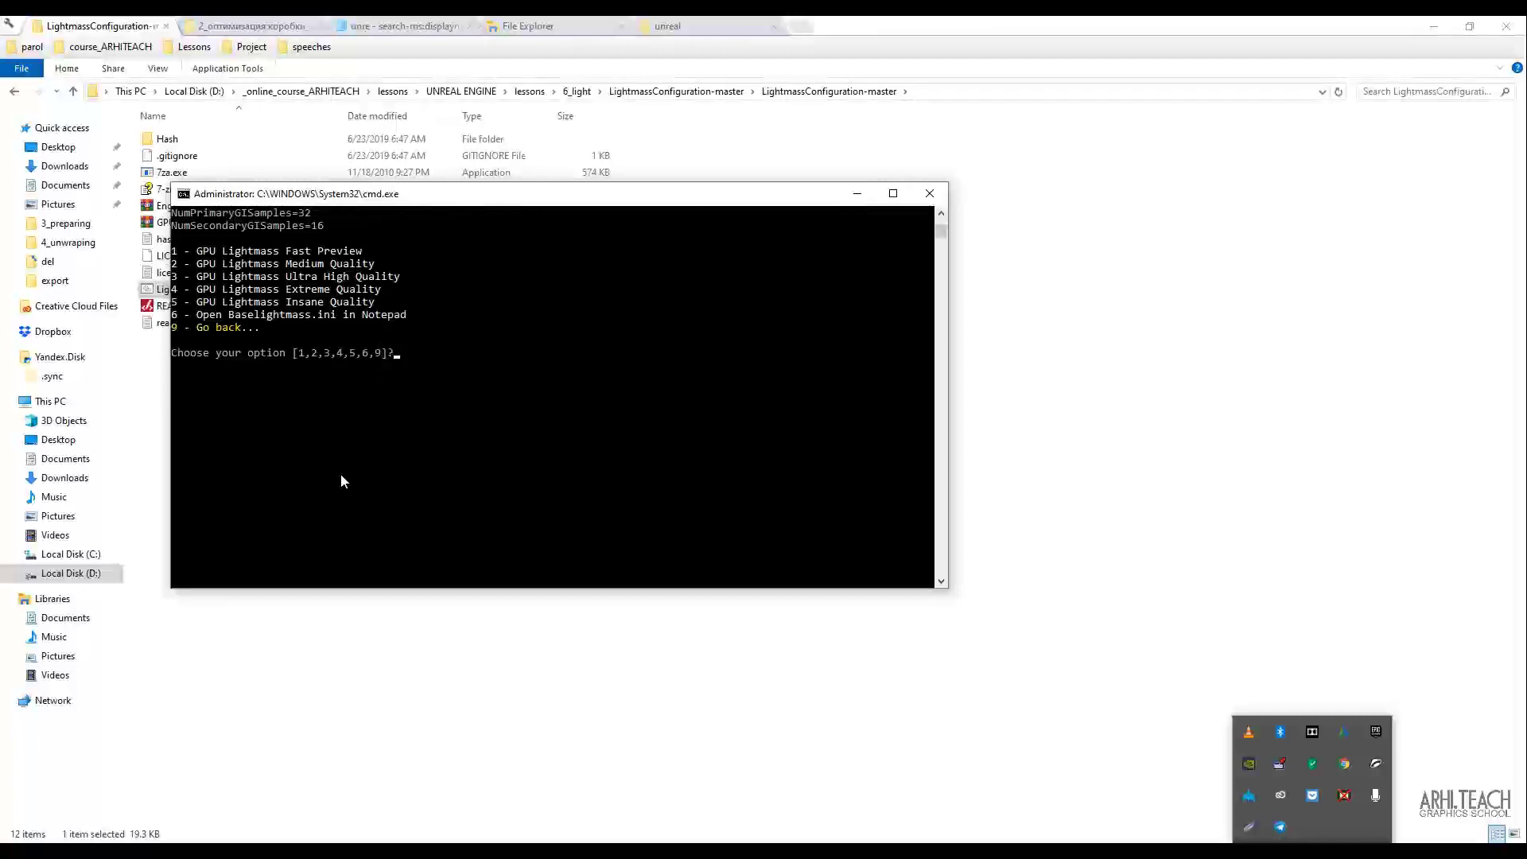
scroll(340, 483, "up", 6)
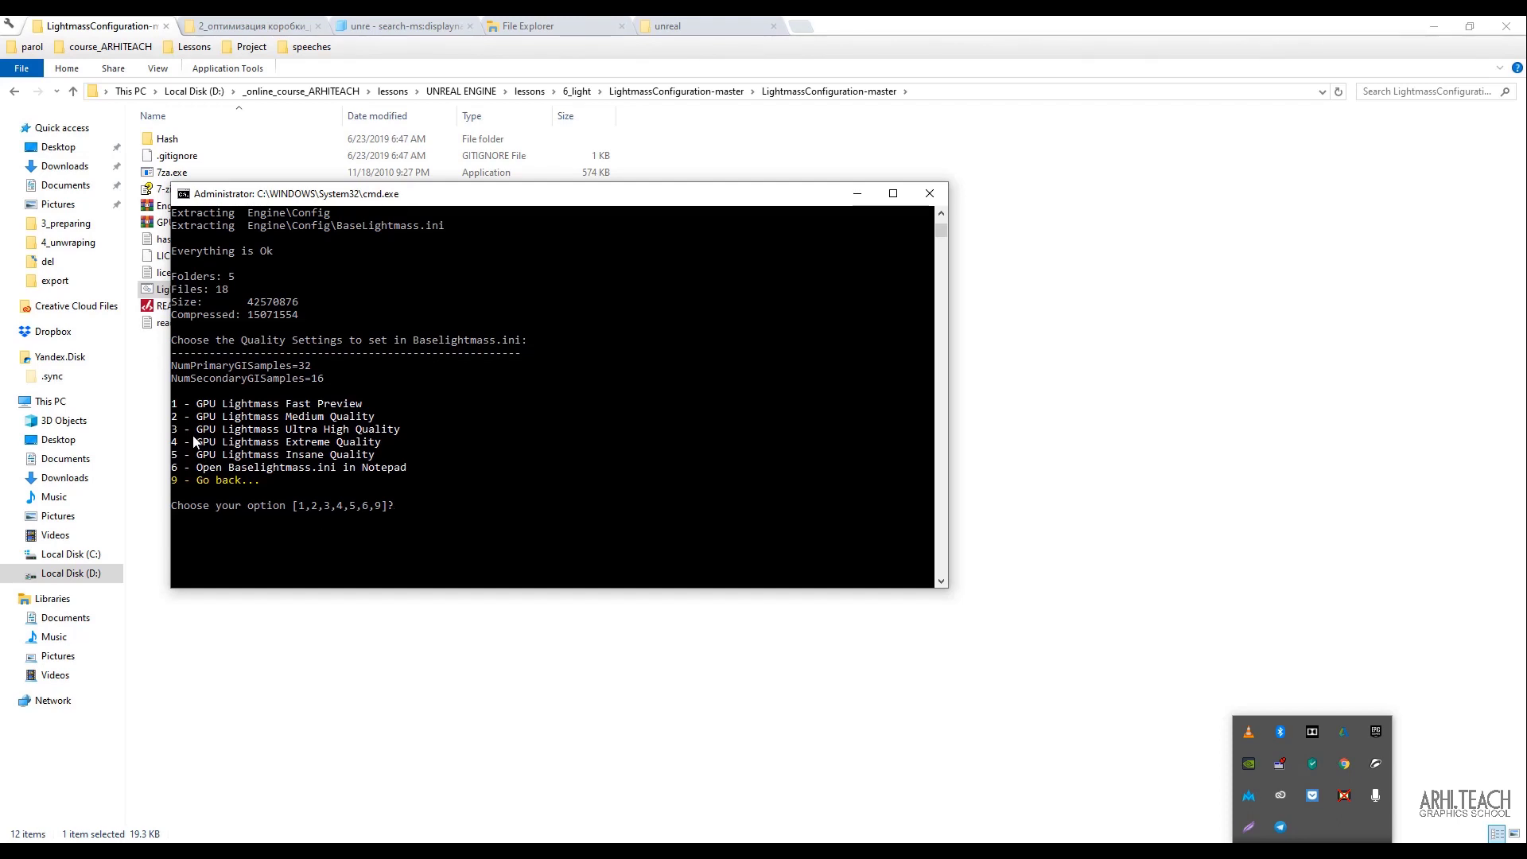
type("3")
key("Return")
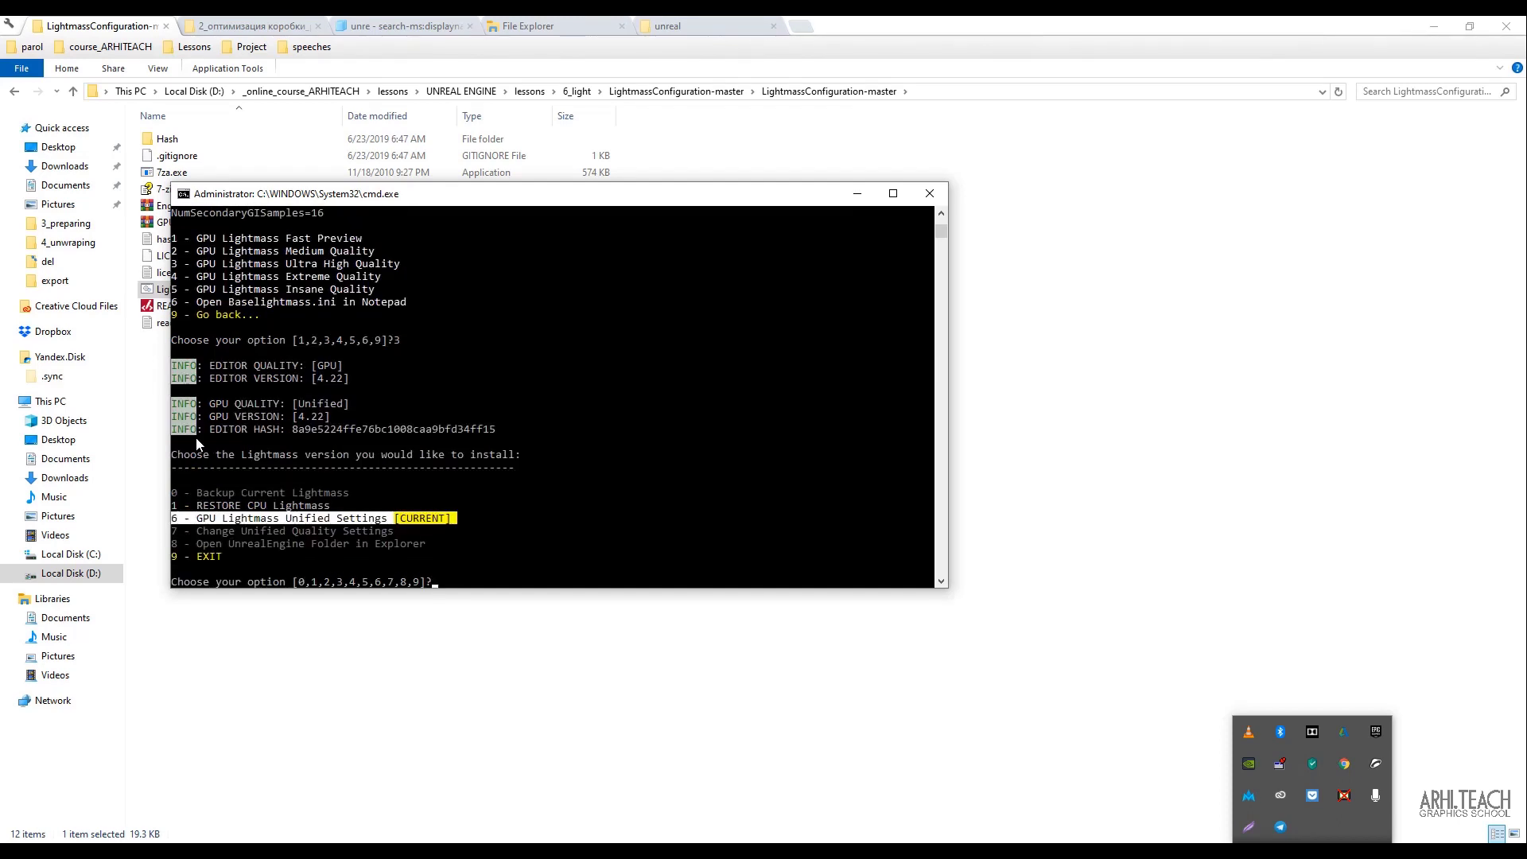